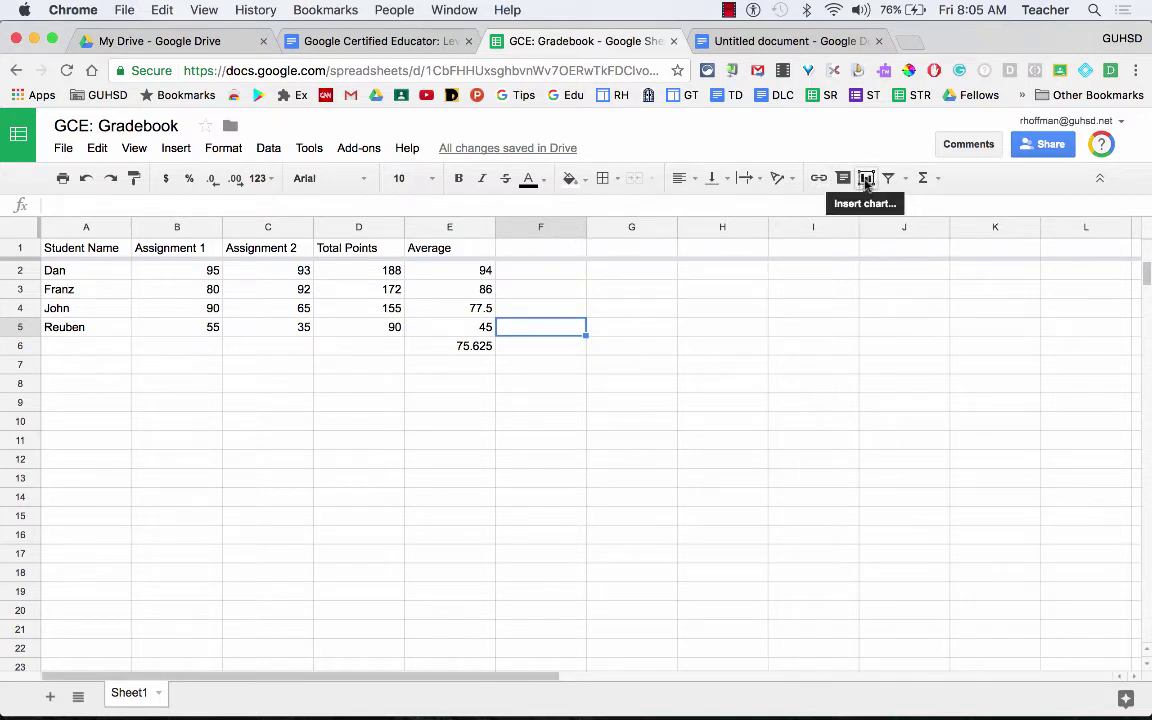
- Select the gradebook range A1:E5, covering the header row and all four student rows
{"action": "left_click", "coordinate": [175, 148]}
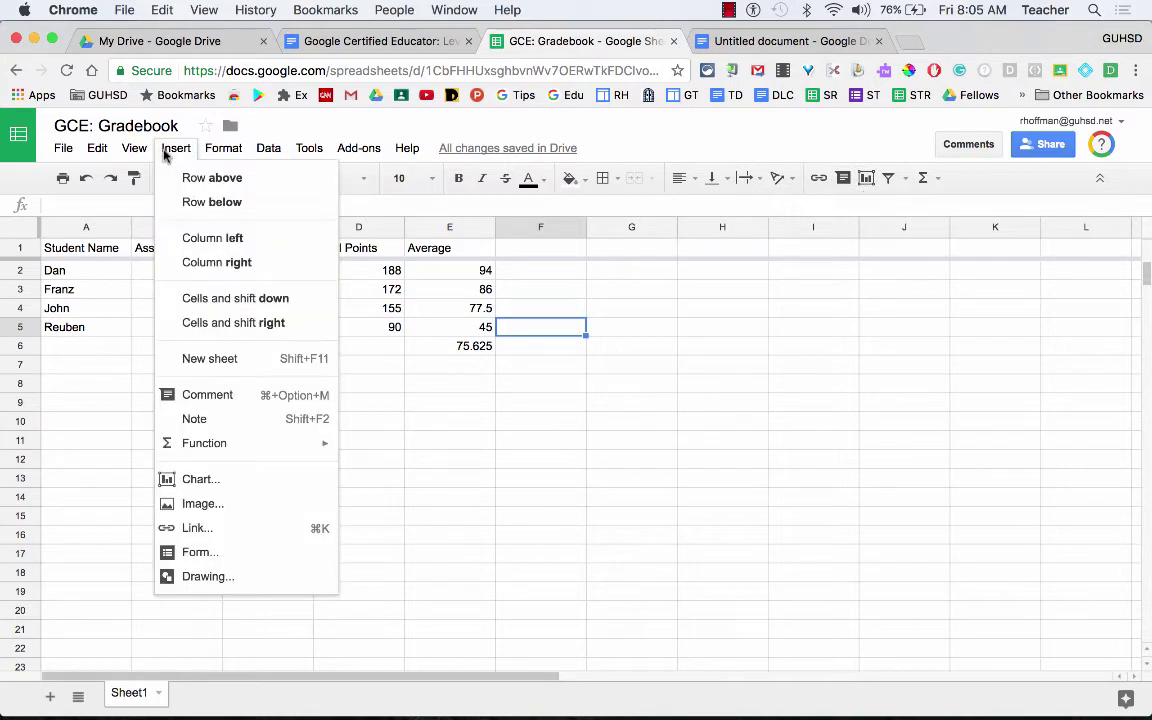
{"action": "left_click", "coordinate": [123, 440]}
{"action": "left_click_drag", "start_coordinate": [85, 249], "coordinate": [443, 257]}
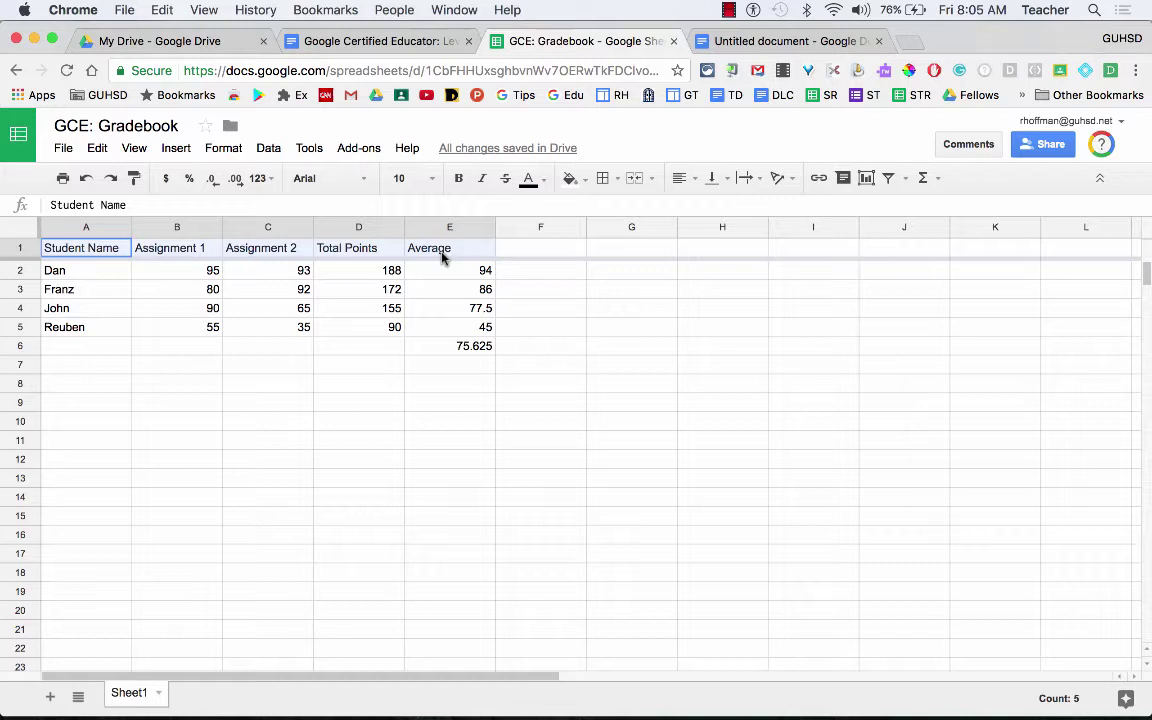
{"action": "left_click_drag", "start_coordinate": [443, 257], "coordinate": [451, 329]}
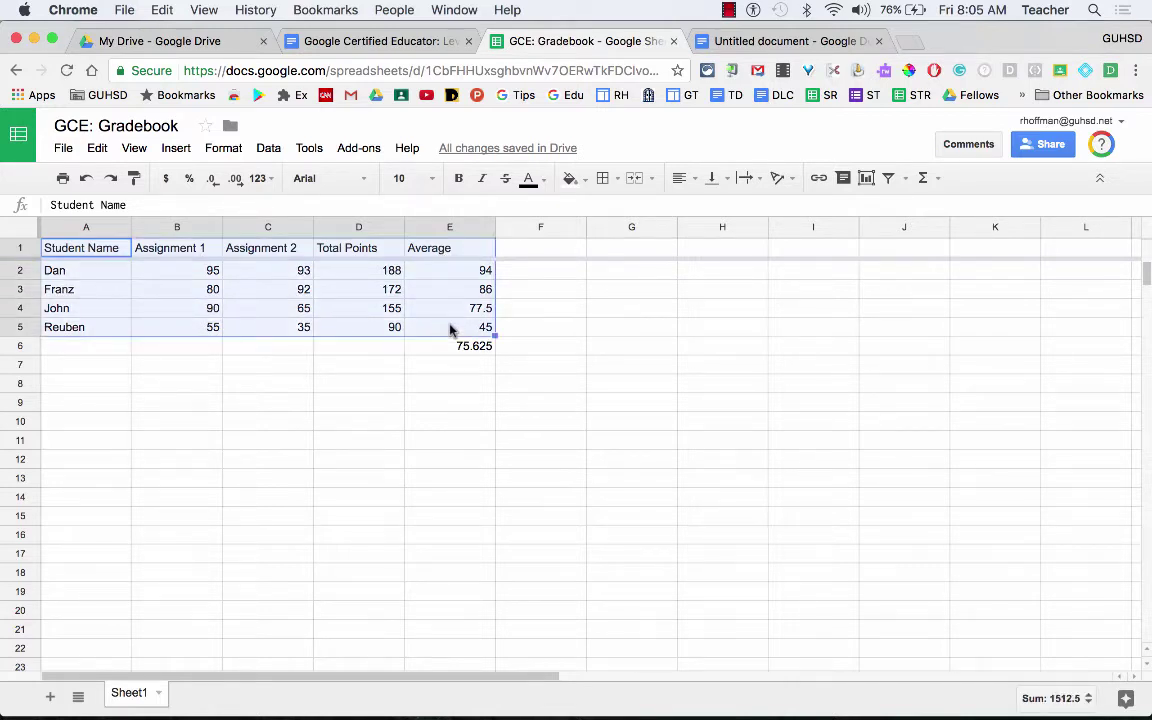
- Insert the recommended stacked column chart of Assignment 1, Assignment 2 and Average per student
{"action": "left_click", "coordinate": [866, 178]}
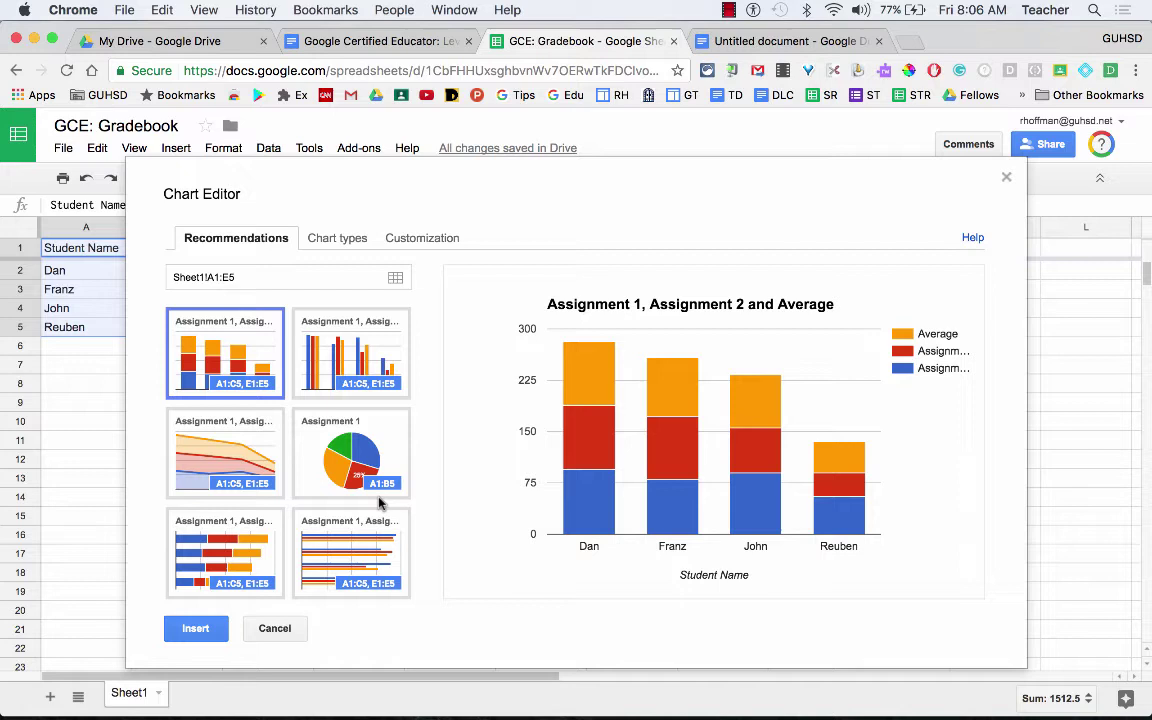
{"action": "left_click", "coordinate": [196, 628]}
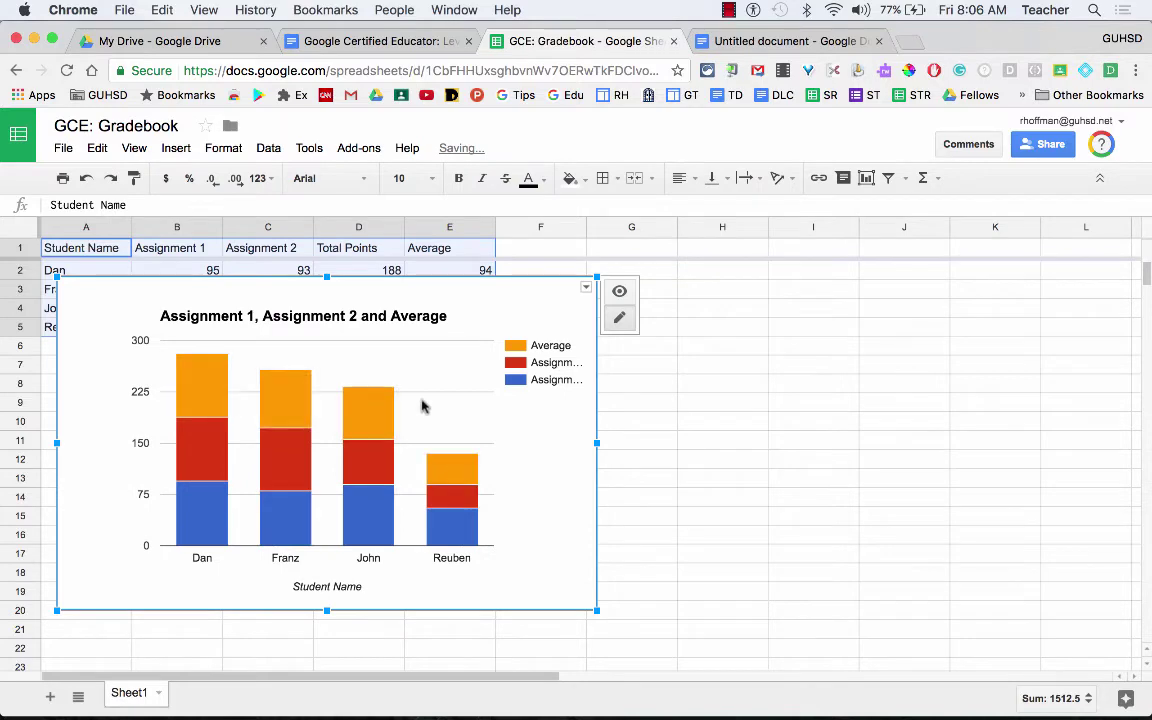
- Drag the stacked column chart off the score table and delete it
{"action": "left_click_drag", "start_coordinate": [422, 406], "coordinate": [895, 401]}
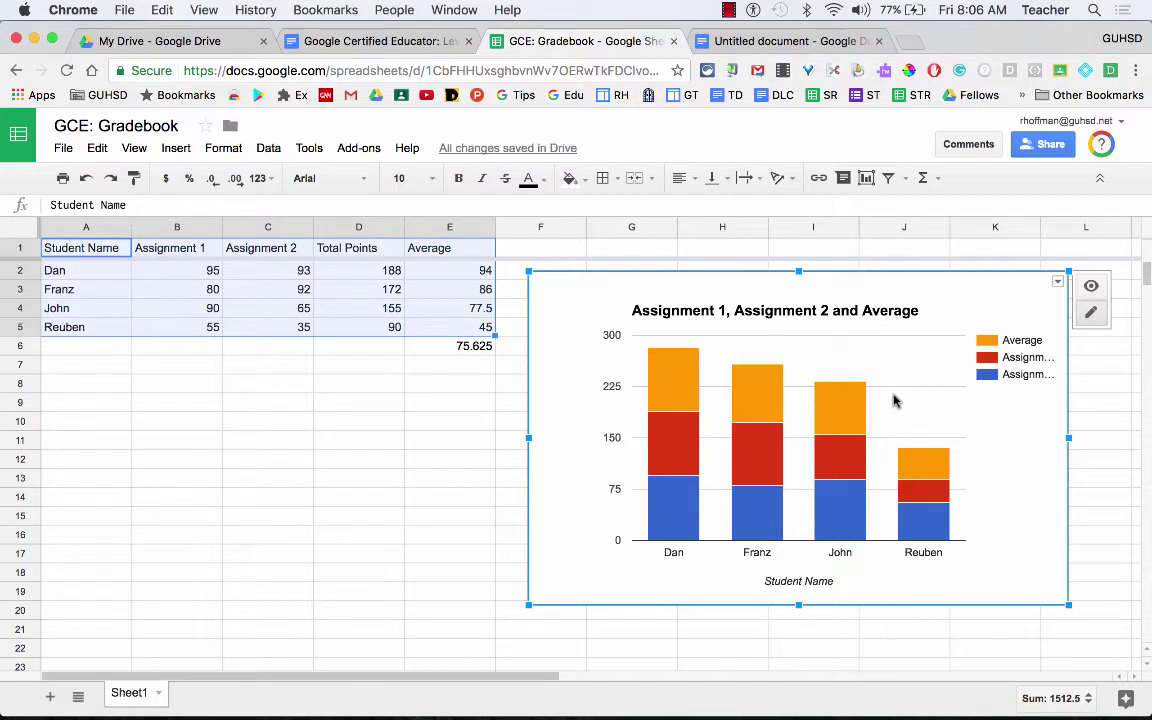
{"action": "key", "text": "Delete"}
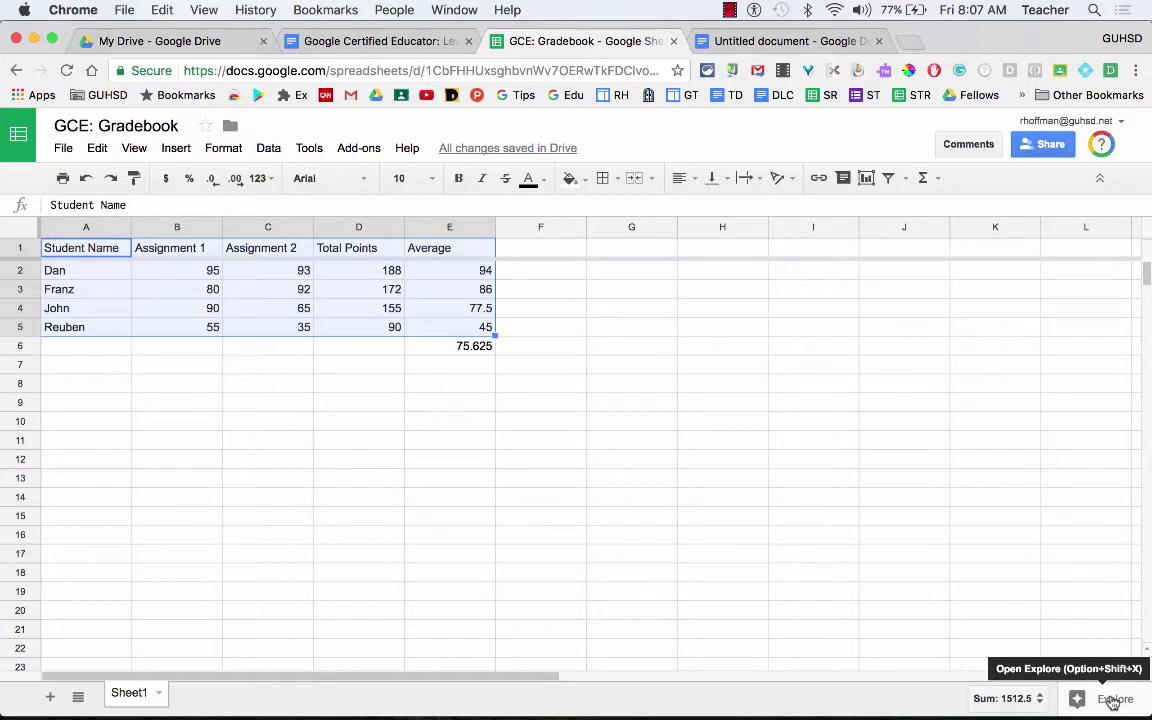
- From Explore's Analysis, drag the grouped bar chart of all four score columns beside the table
{"action": "left_click", "coordinate": [1112, 699]}
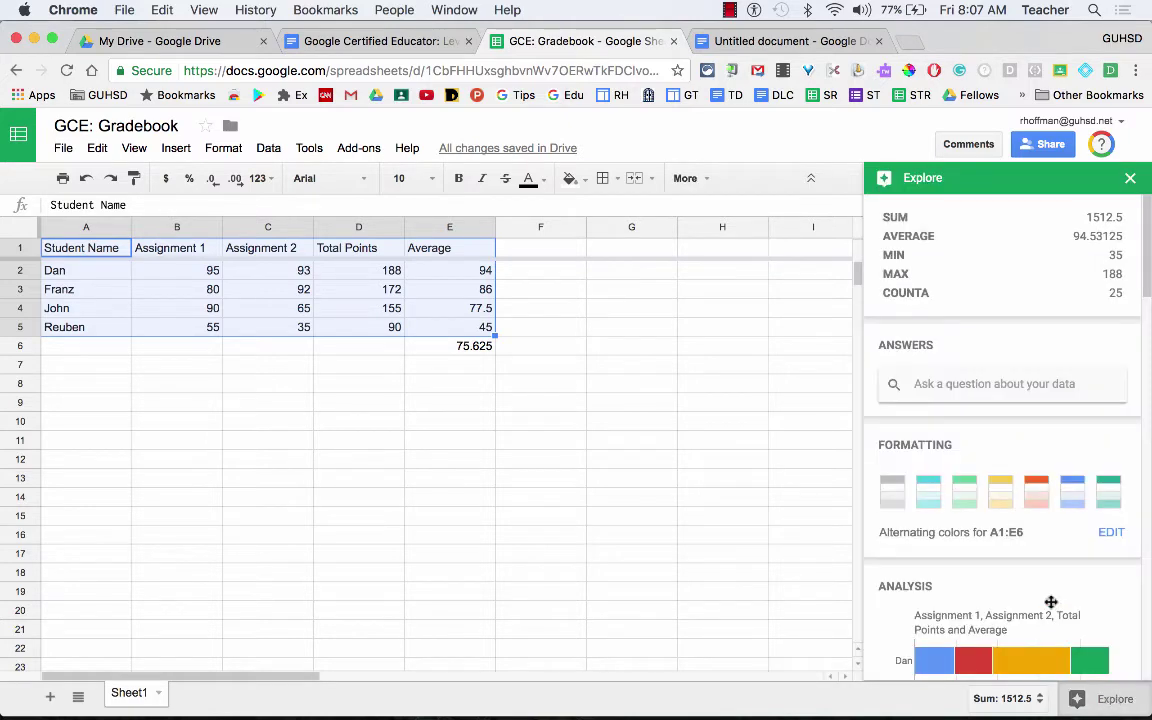
{"action": "scroll", "coordinate": [1047, 584], "scroll_direction": "down", "scroll_amount": 5}
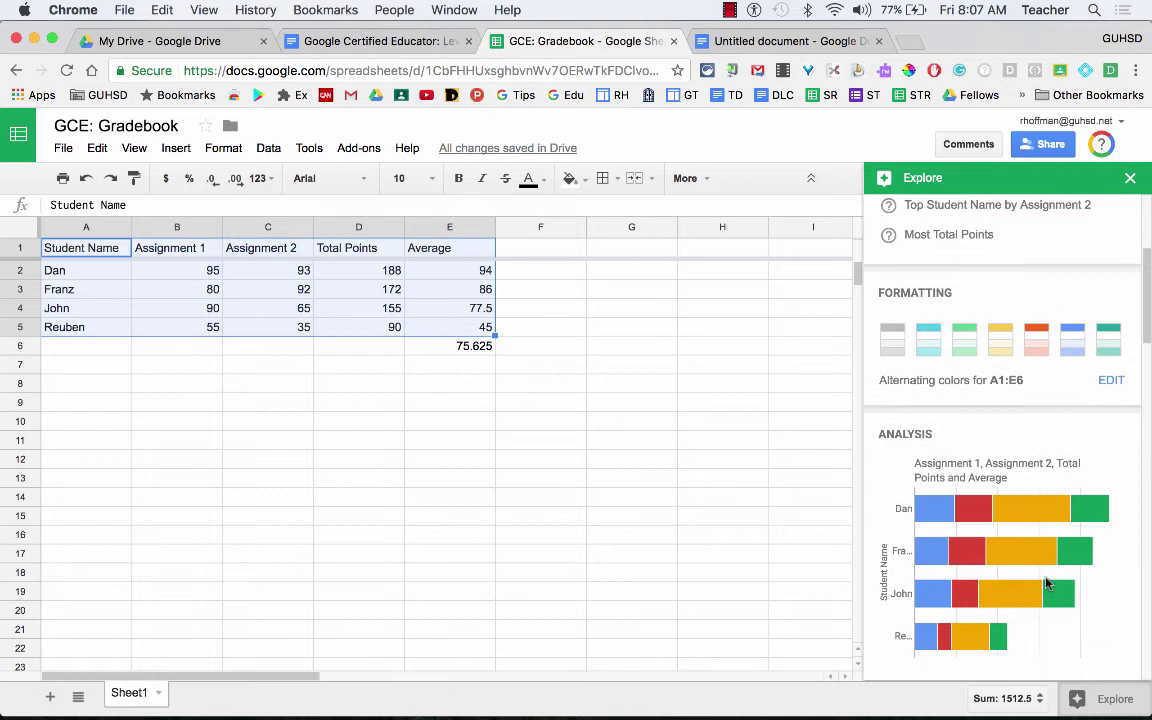
{"action": "scroll", "coordinate": [1047, 584], "scroll_direction": "down", "scroll_amount": 2}
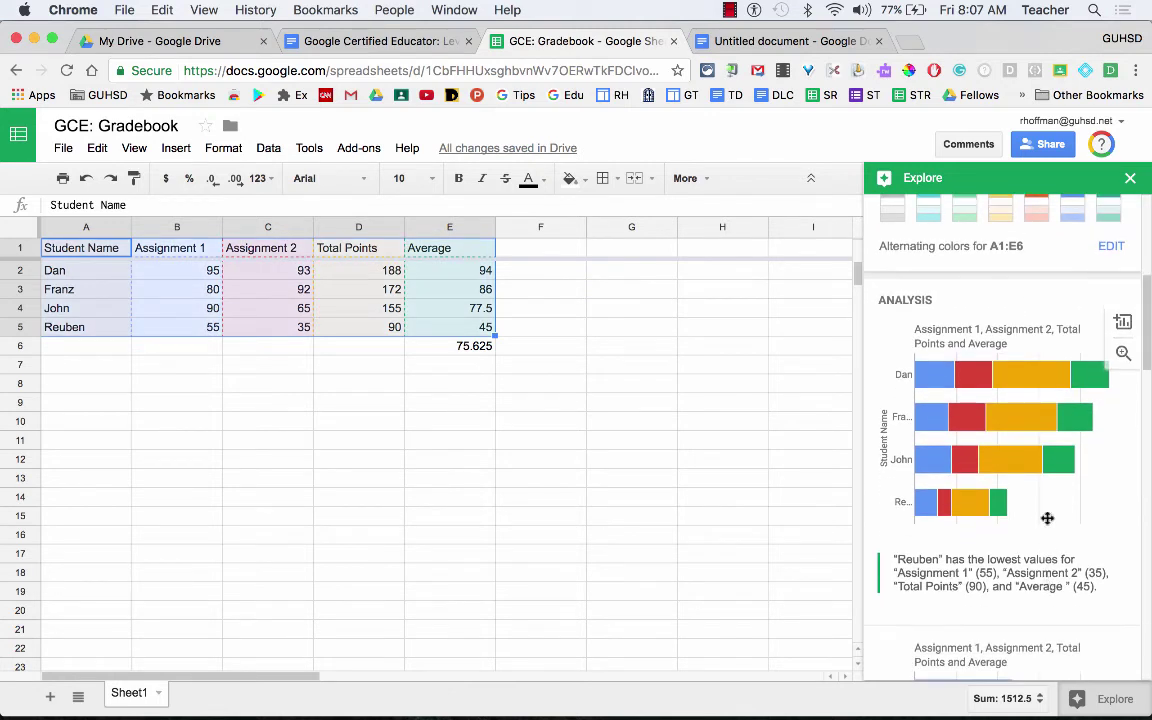
{"action": "mouse_move", "coordinate": [997, 362]}
{"action": "mouse_move", "coordinate": [1027, 467]}
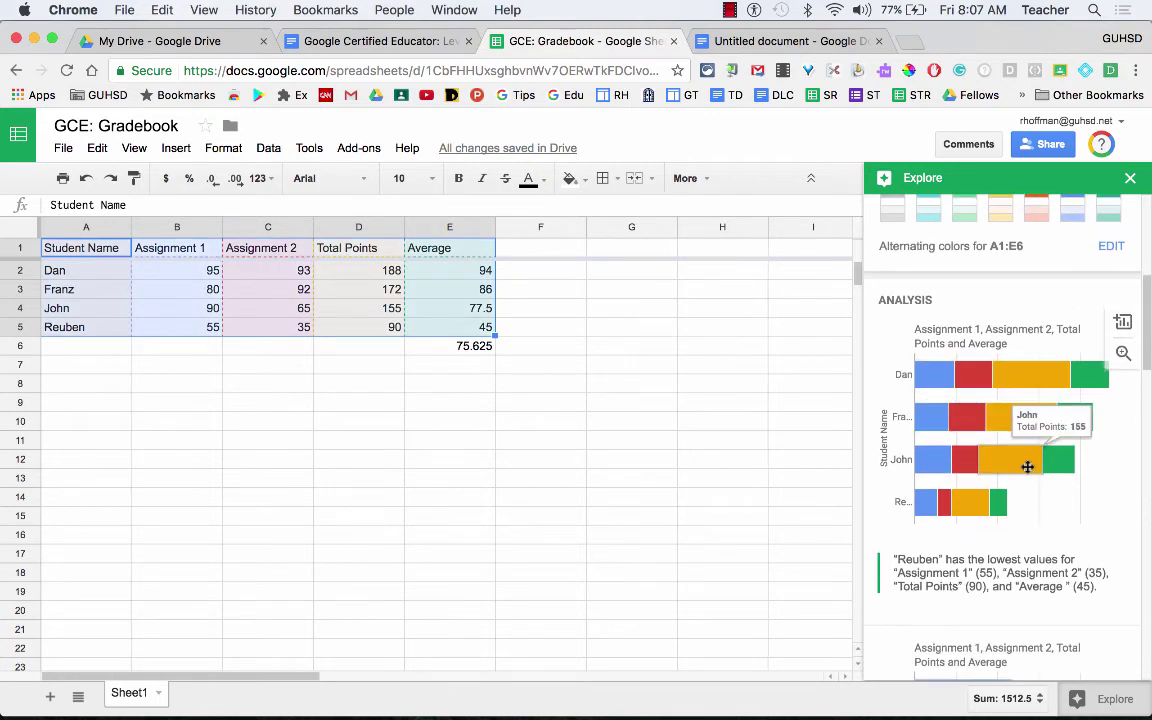
{"action": "scroll", "coordinate": [1027, 467], "scroll_direction": "down", "scroll_amount": 5}
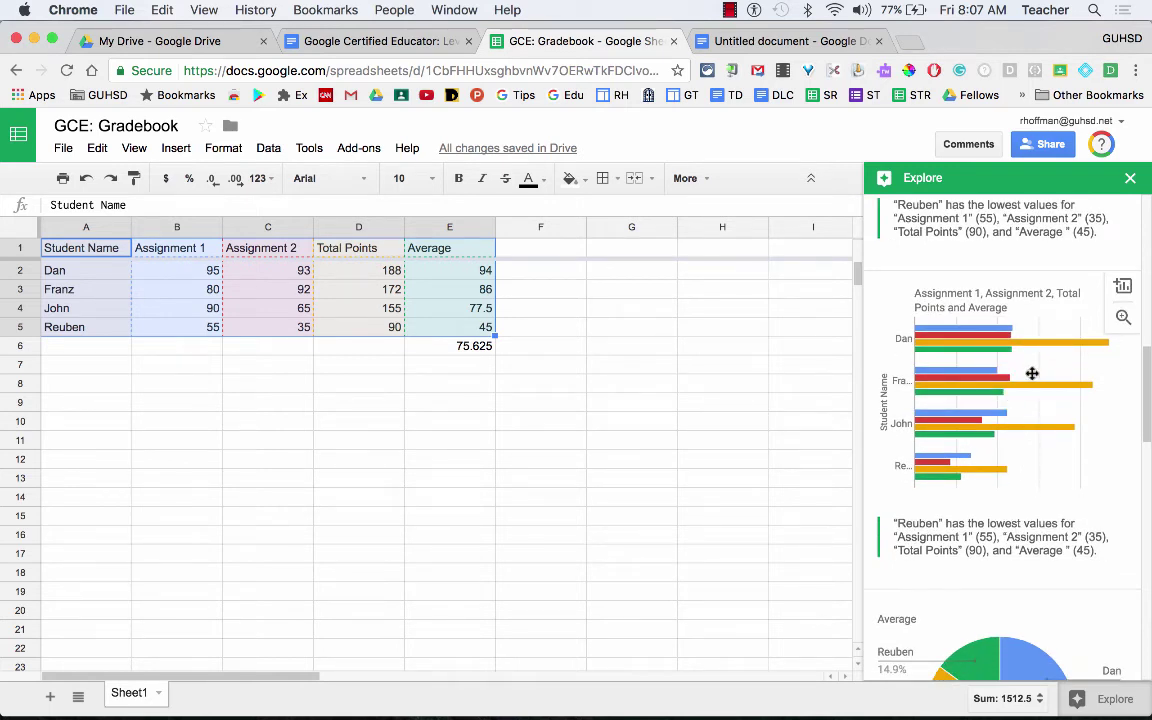
{"action": "left_click_drag", "start_coordinate": [1032, 373], "coordinate": [665, 363]}
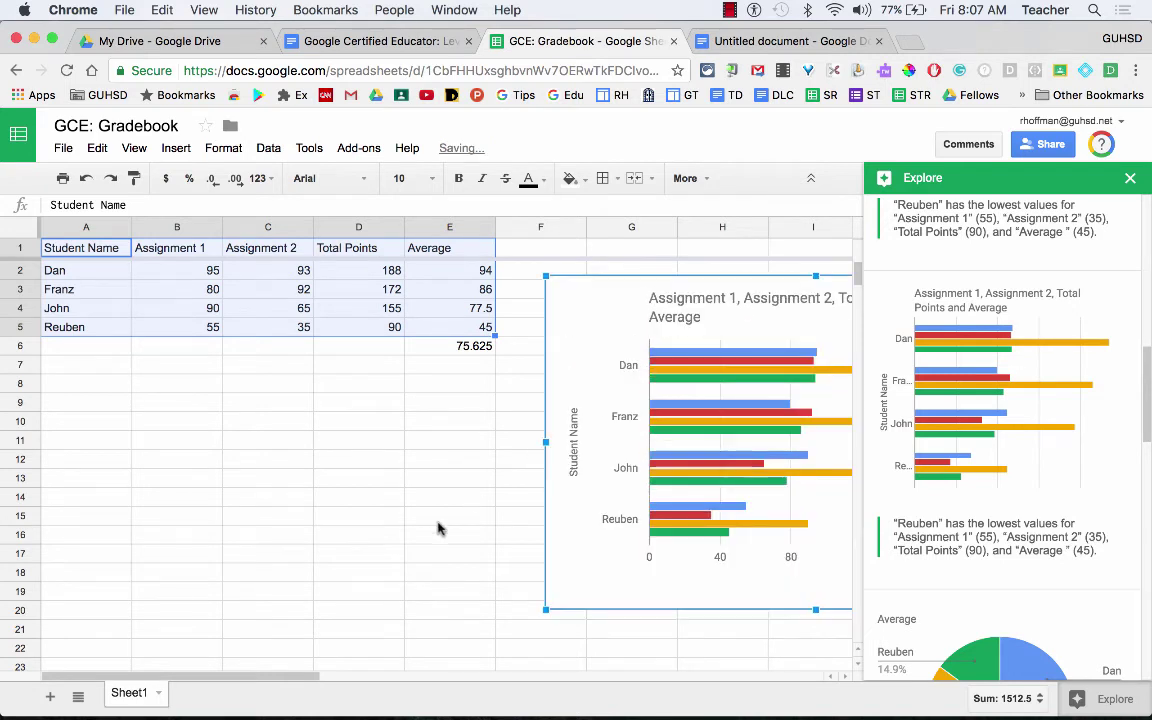
- Copy the 'Assignment 1, Assignment 2, Total Points and Average' bar chart
{"action": "scroll", "coordinate": [418, 540], "scroll_direction": "down", "scroll_amount": 1}
{"action": "scroll", "coordinate": [418, 540], "scroll_direction": "right", "scroll_amount": 3}
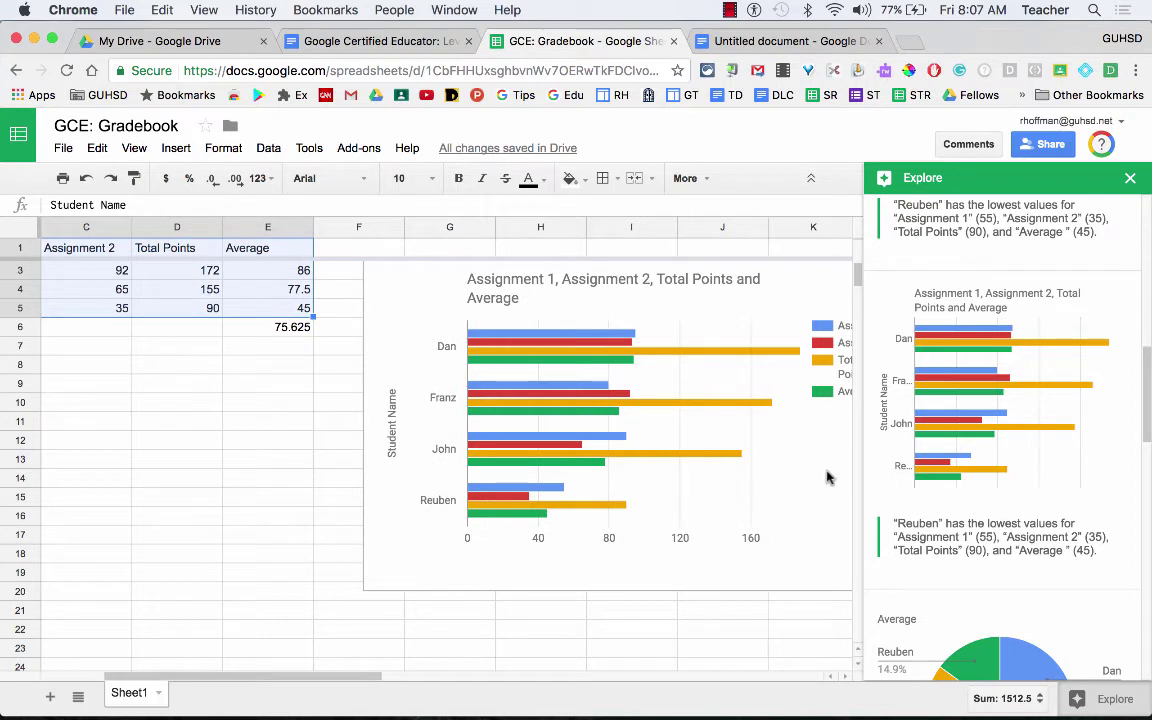
{"action": "scroll", "coordinate": [826, 478], "scroll_direction": "right", "scroll_amount": 3}
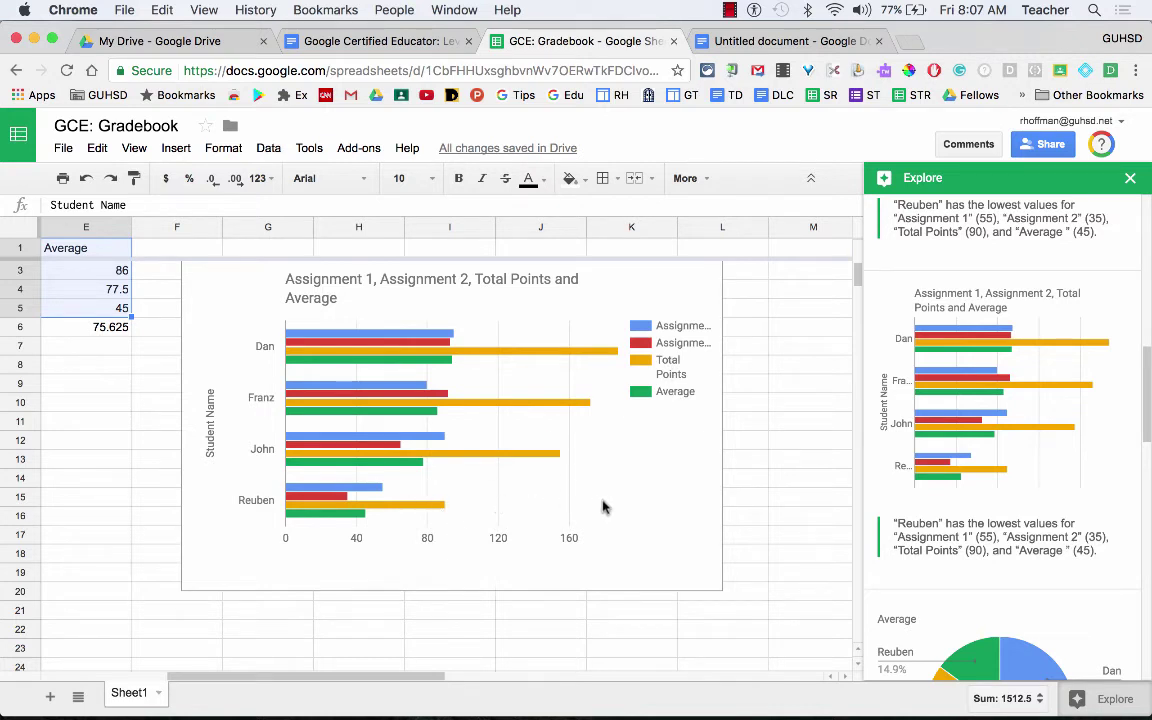
{"action": "left_click", "coordinate": [643, 485]}
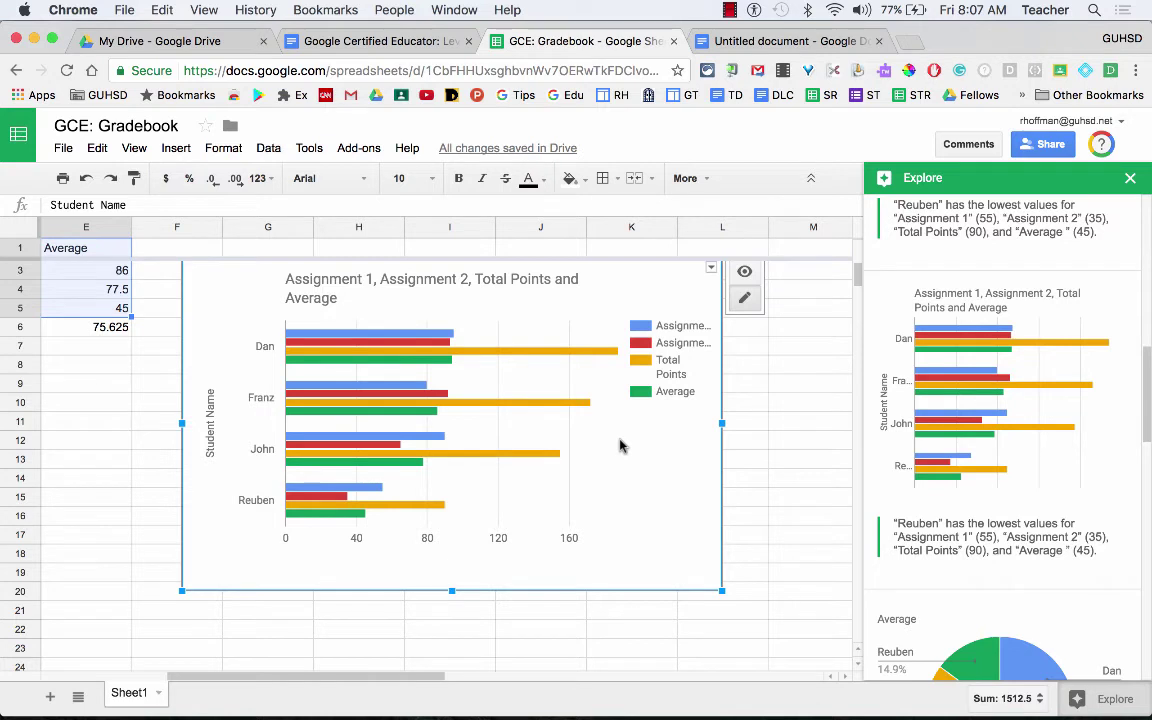
{"action": "key", "text": "super+c"}
{"action": "key", "text": "Escape"}
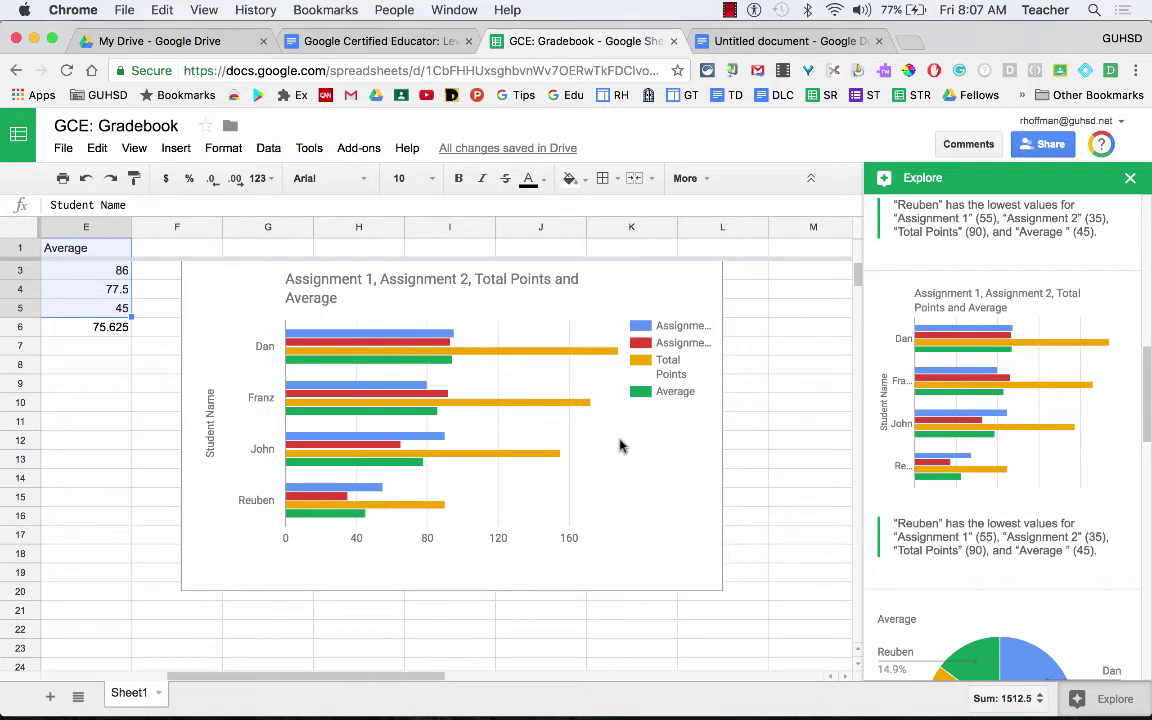
- Paste the bar chart unlinked at the top of the Untitled document, adding a new line below it
{"action": "left_click", "coordinate": [722, 42]}
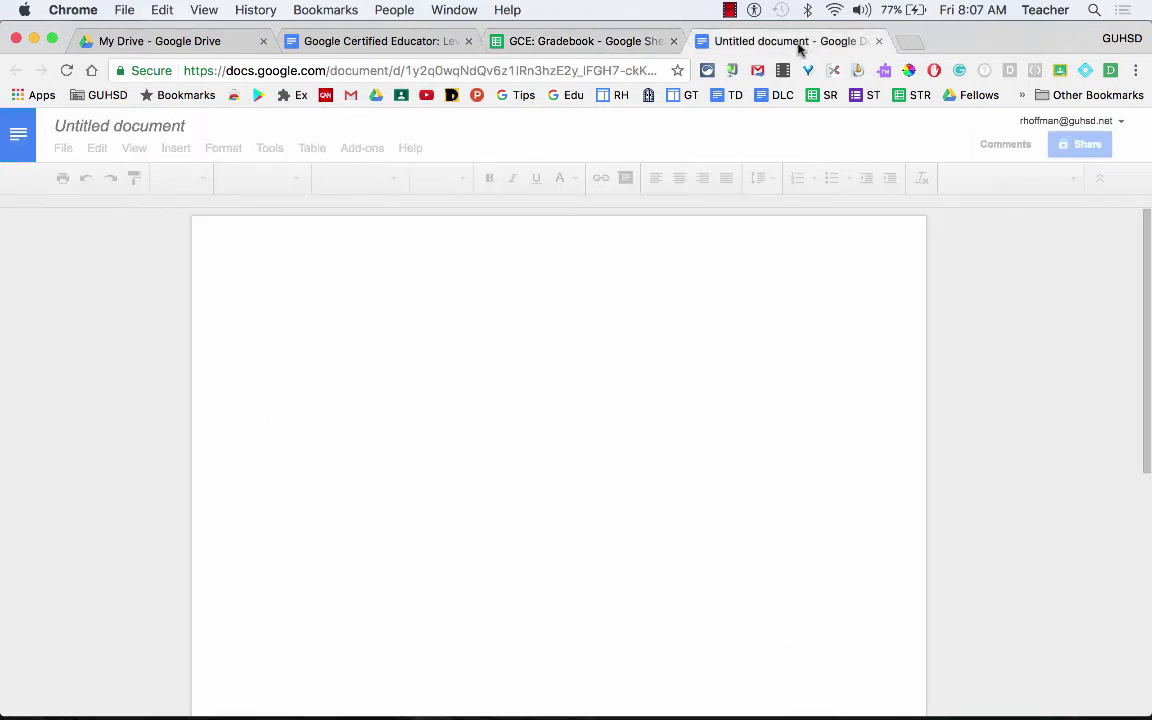
{"action": "left_click", "coordinate": [568, 314]}
{"action": "key", "text": "super+v"}
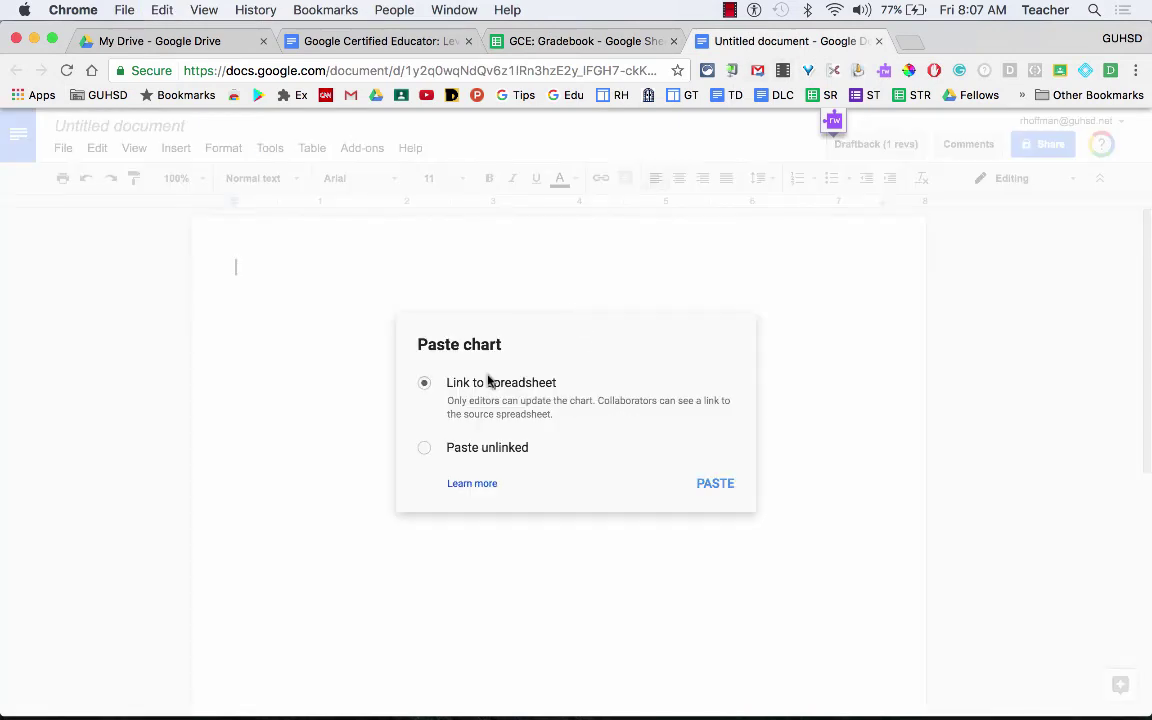
{"action": "left_click", "coordinate": [425, 450]}
{"action": "left_click", "coordinate": [725, 482]}
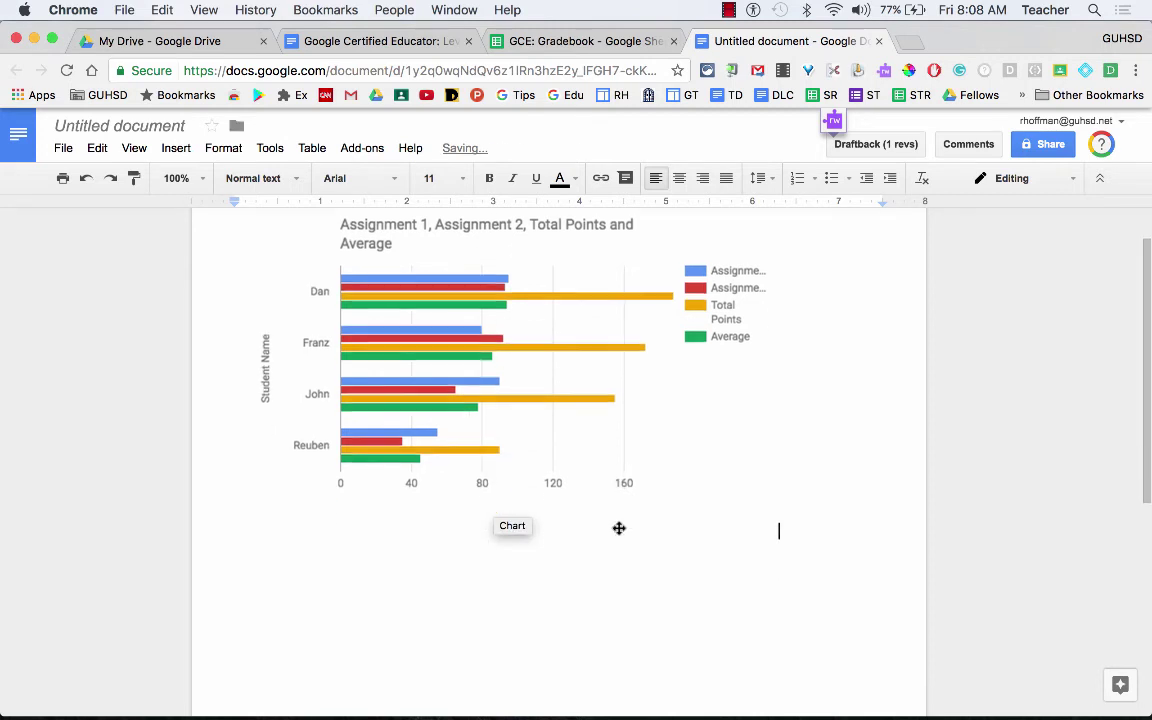
{"action": "left_click", "coordinate": [558, 547]}
{"action": "left_click", "coordinate": [869, 550]}
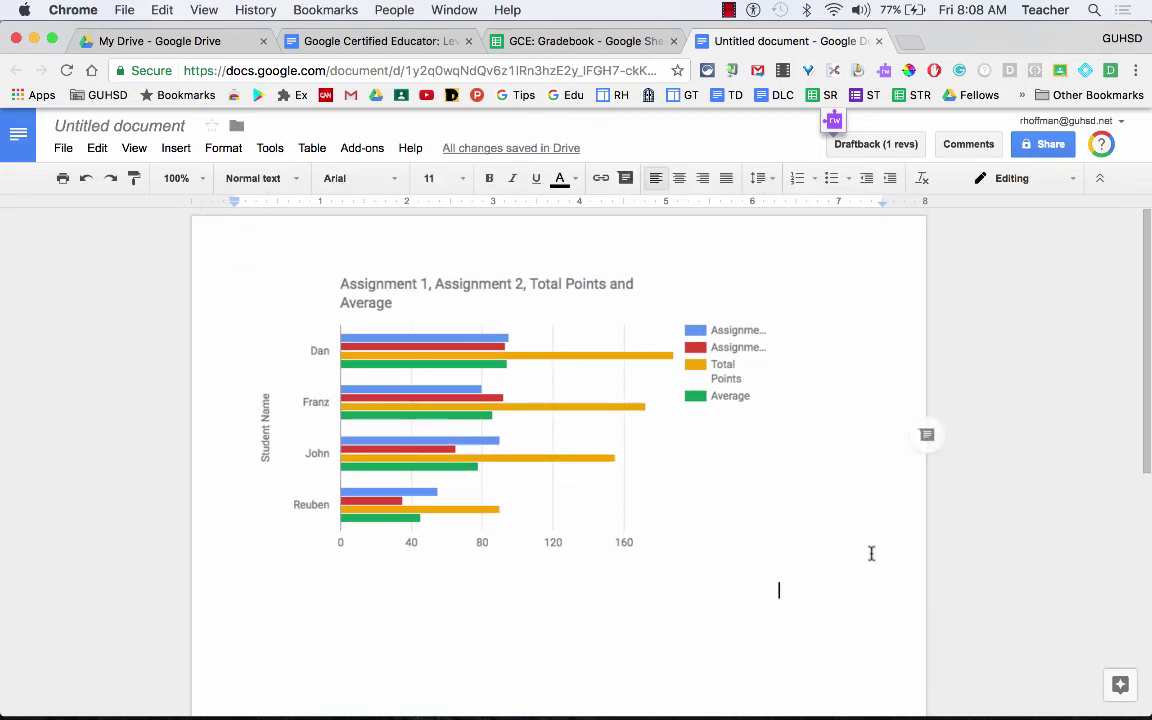
{"action": "key", "text": "Return"}
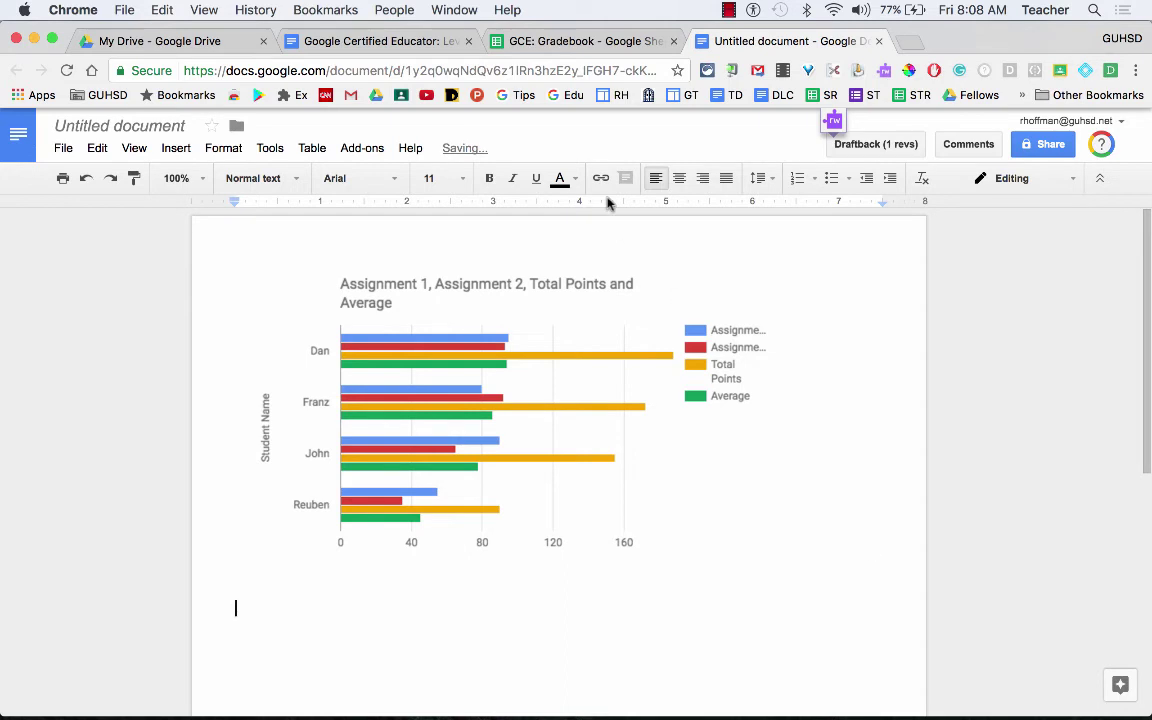
- Show the Insert > Chart options: Bar, Column, Line, Pie and From Sheets
{"action": "left_click", "coordinate": [175, 149]}
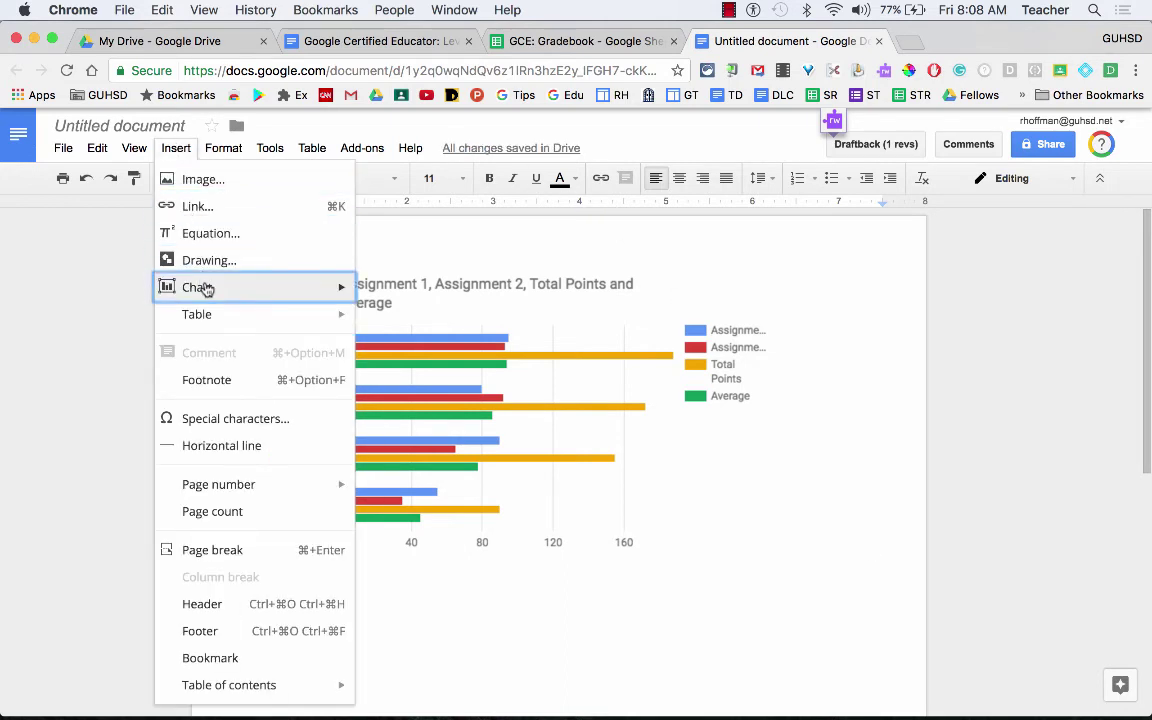
{"action": "mouse_move", "coordinate": [342, 295]}
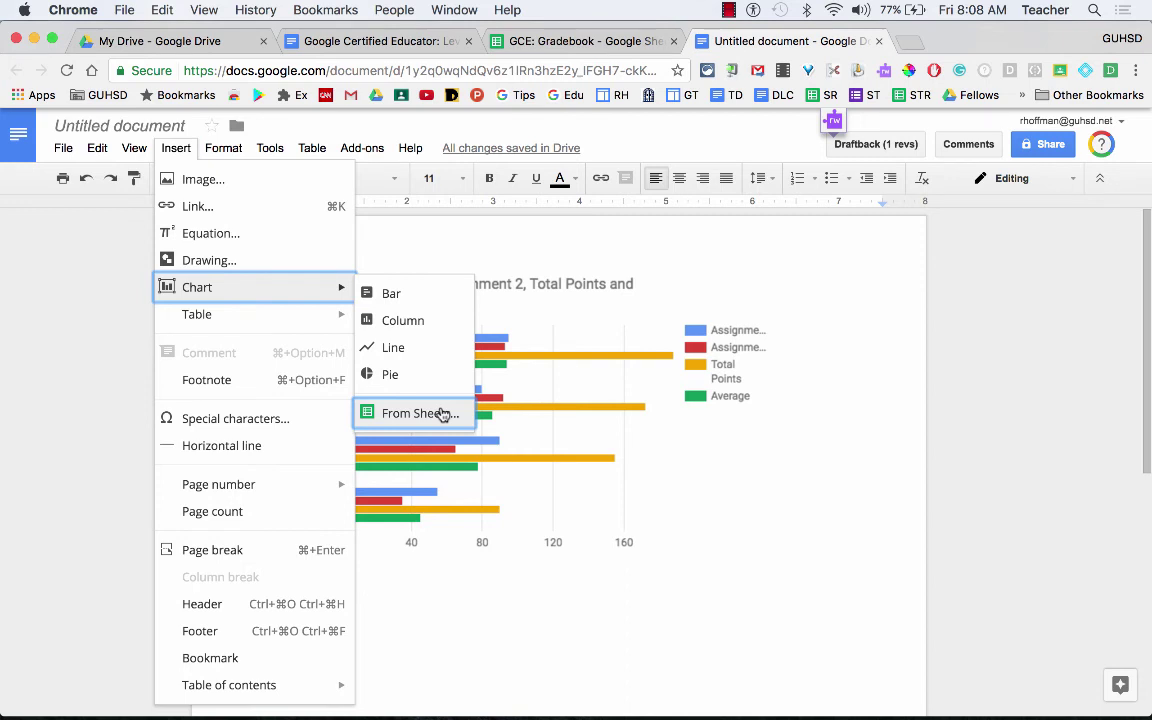
- Switch back to the GCE: Gradebook spreadsheet and close the Explore panel to reveal the bar chart
{"action": "left_click", "coordinate": [575, 41]}
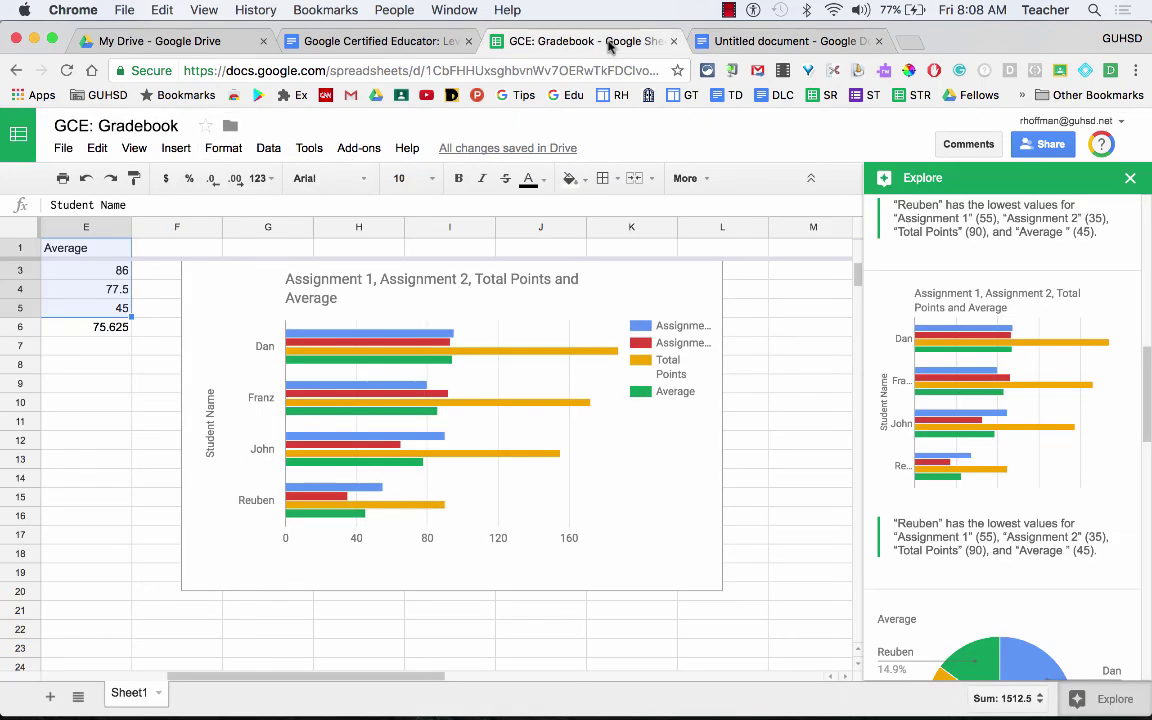
{"action": "scroll", "coordinate": [781, 352], "scroll_direction": "left", "scroll_amount": 5}
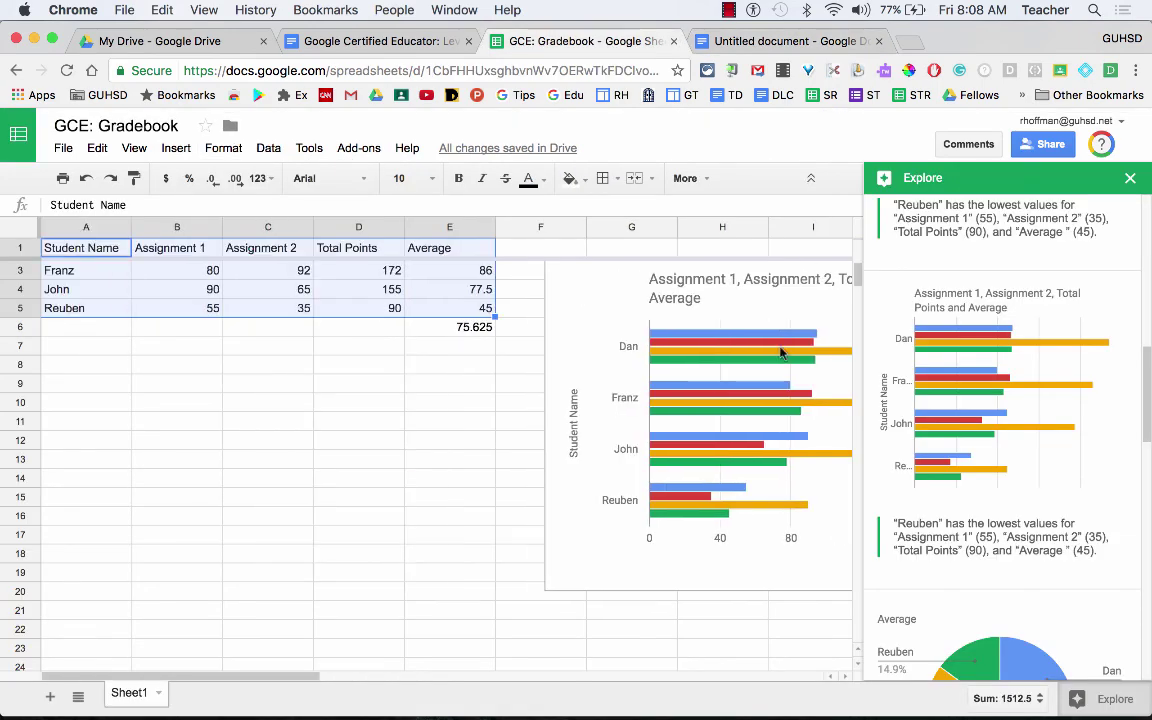
{"action": "left_click", "coordinate": [177, 148]}
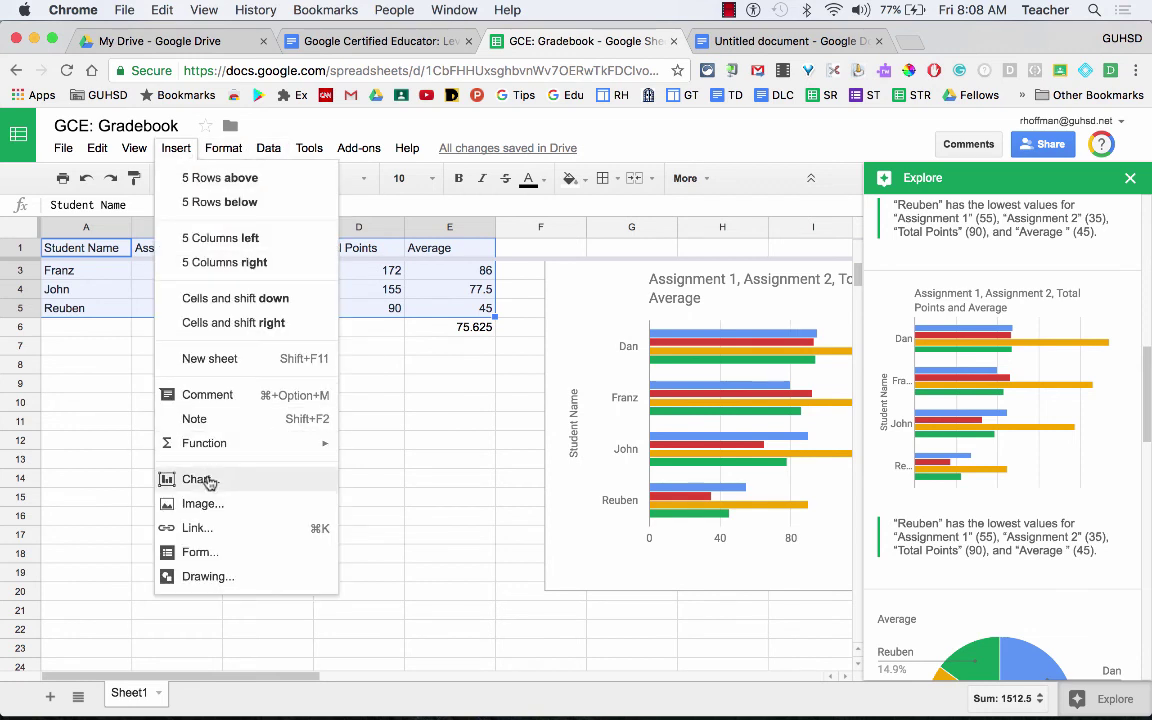
{"action": "left_click", "coordinate": [1110, 700]}
{"action": "left_click", "coordinate": [1110, 700]}
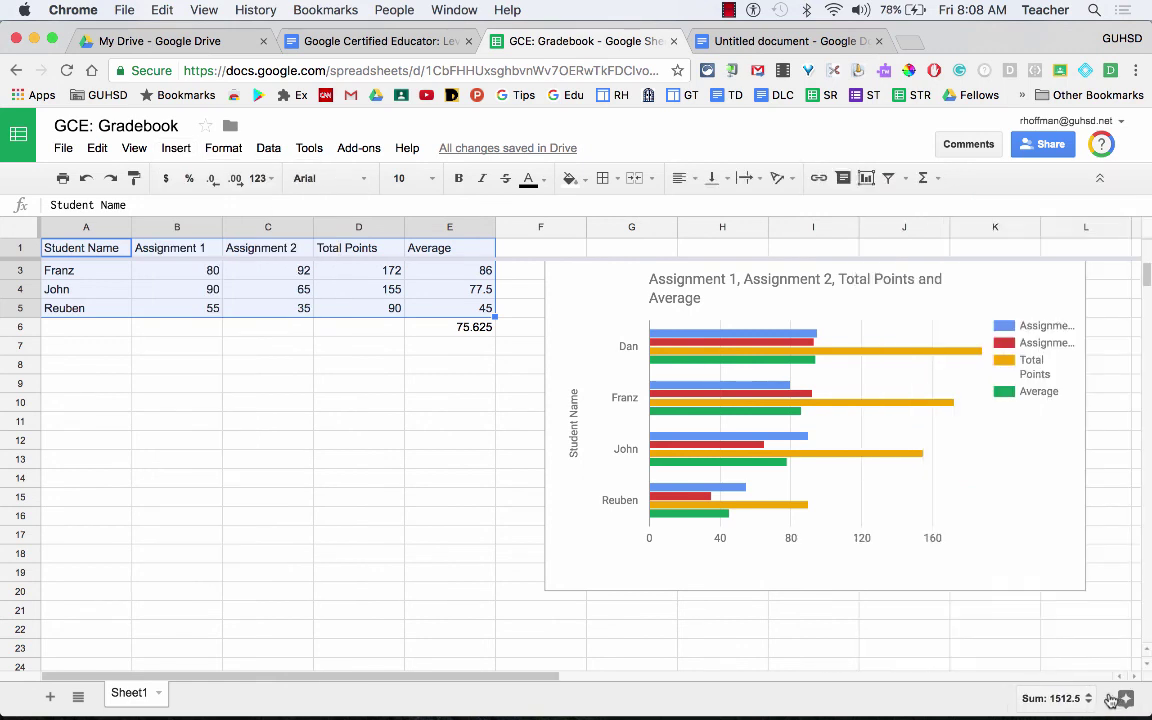